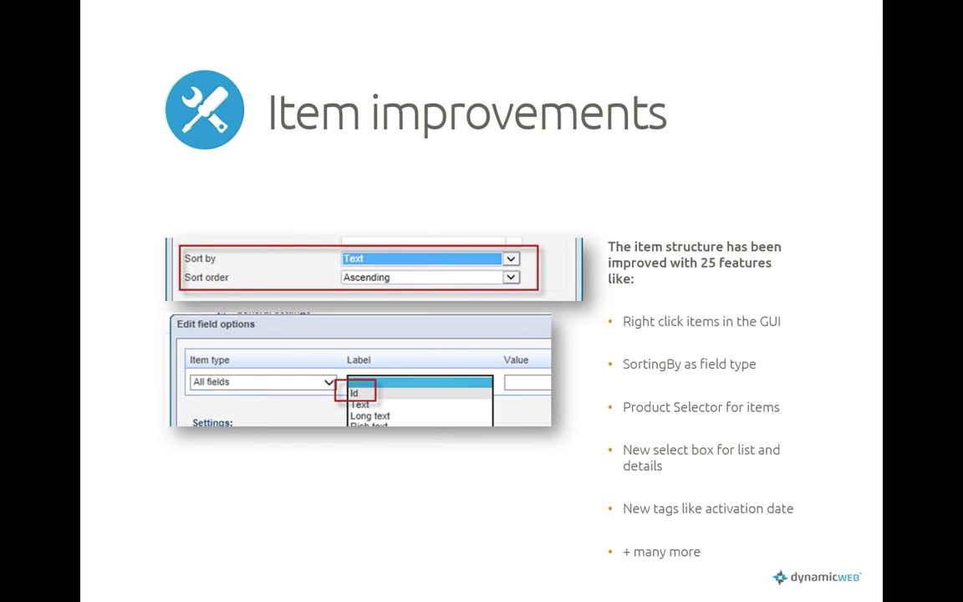
Bring up the window switcher from the Item improvements slide.
{"action": "key", "text": "alt+Tab"}
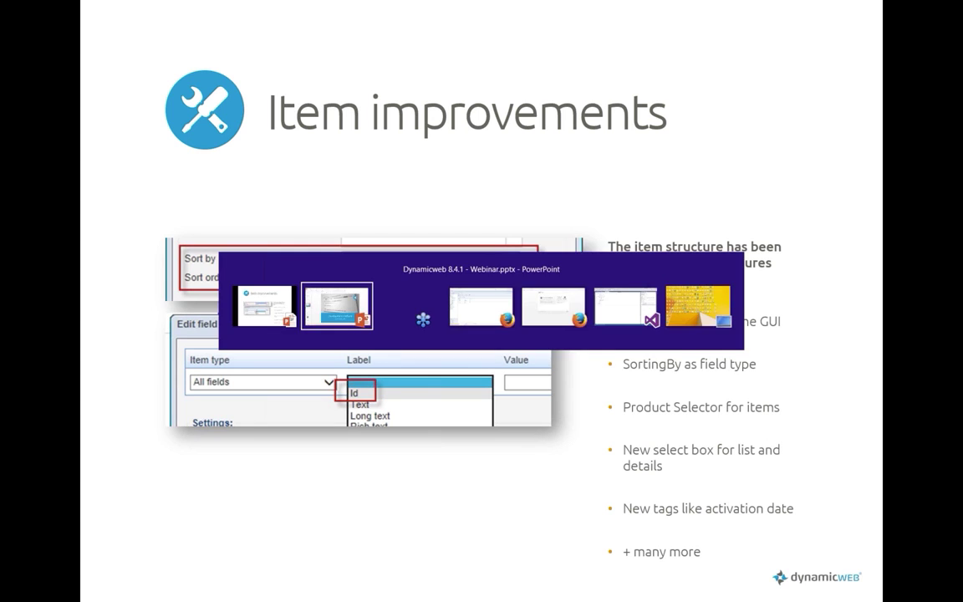
Switch to the Dynamicweb admin in Firefox and open the News item type's Settings.
{"action": "key", "text": "alt+Tab"}
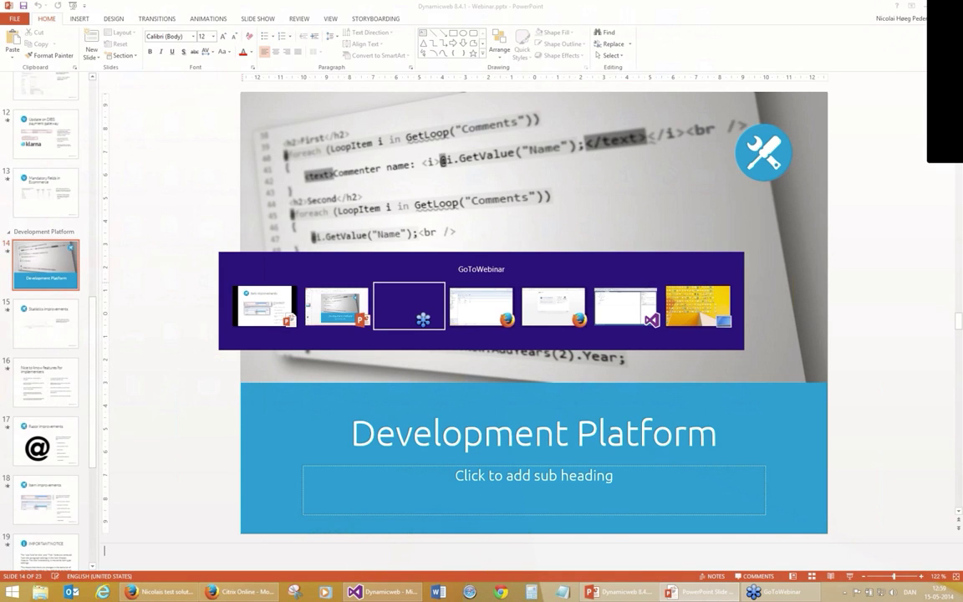
{"action": "key", "text": "alt+Tab"}
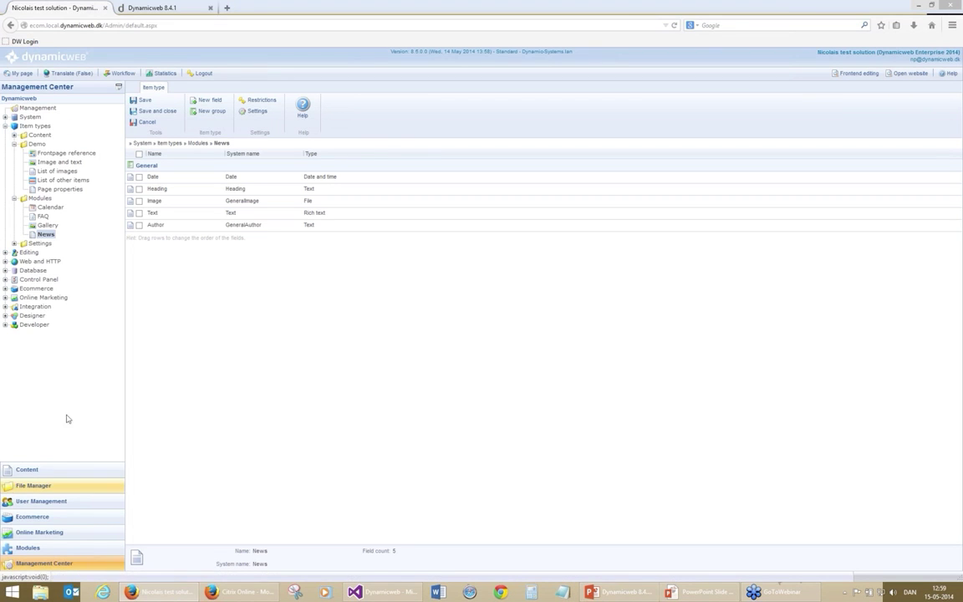
{"action": "right_click", "coordinate": [32, 146]}
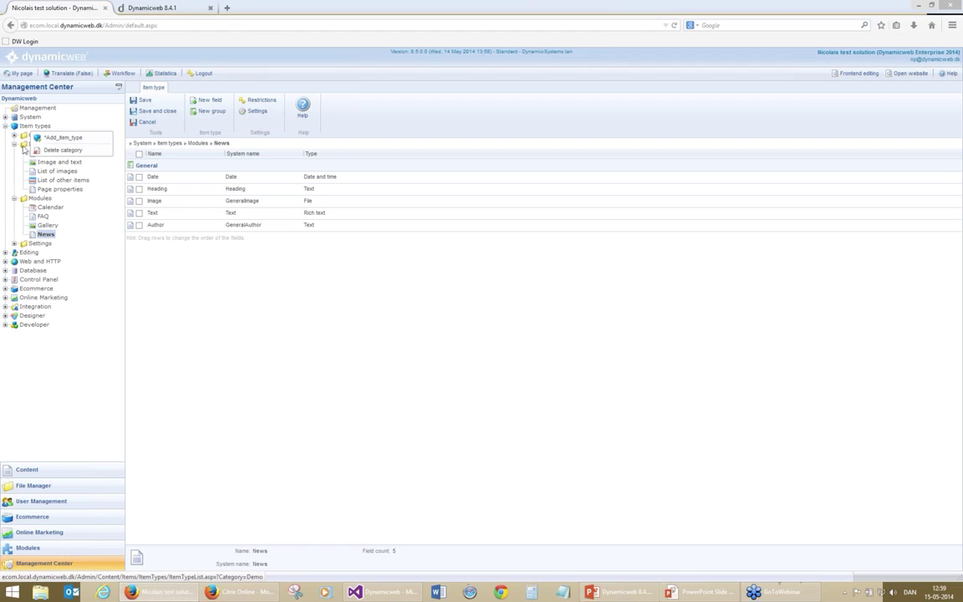
{"action": "right_click", "coordinate": [38, 201]}
{"action": "left_click", "coordinate": [83, 378]}
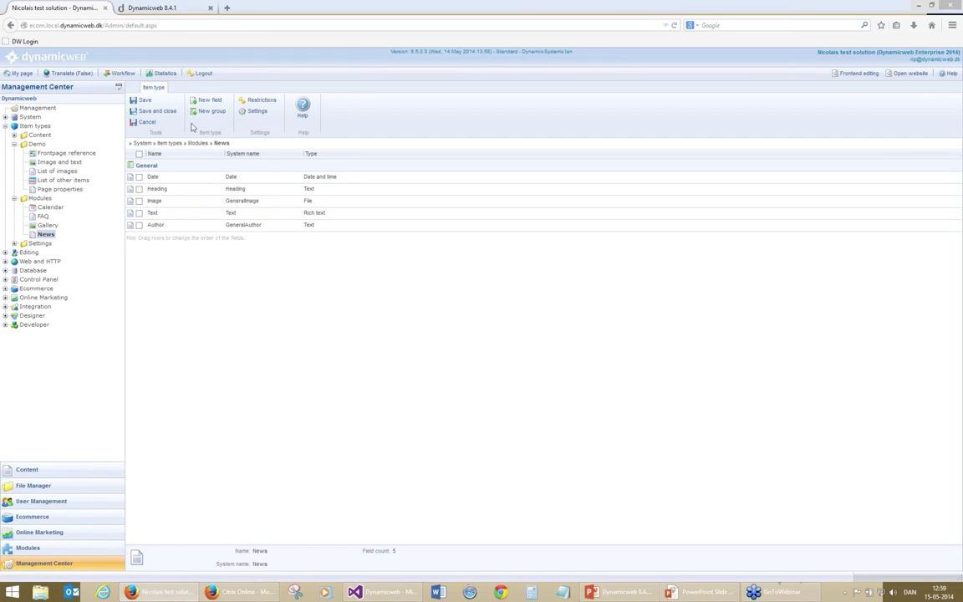
{"action": "left_click", "coordinate": [258, 112]}
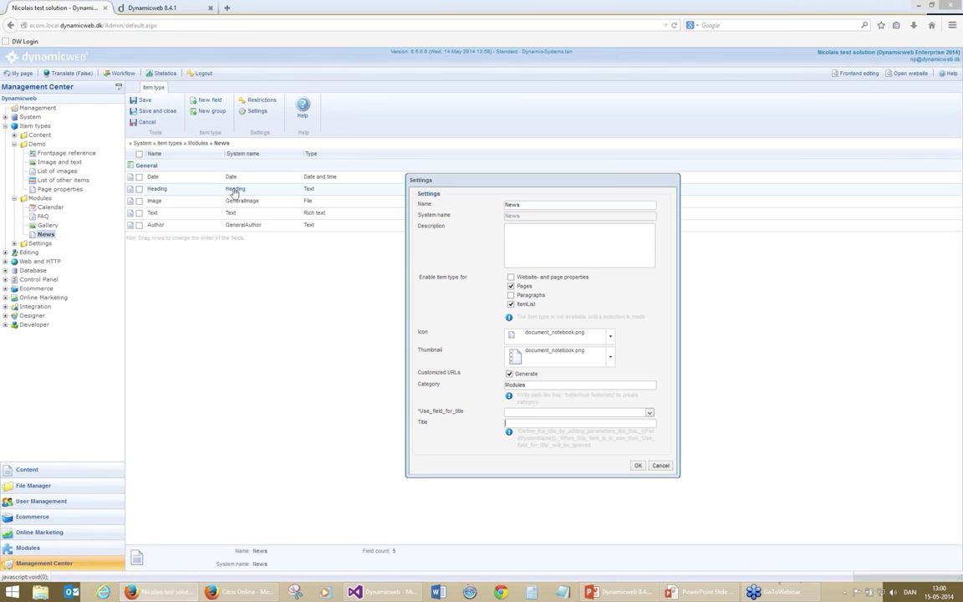
Draft the News title 'News: {{Heading}}' with a blank title field, then view List of other items.
{"action": "left_click", "coordinate": [517, 413]}
{"action": "left_click", "coordinate": [517, 434]}
{"action": "left_click", "coordinate": [539, 413]}
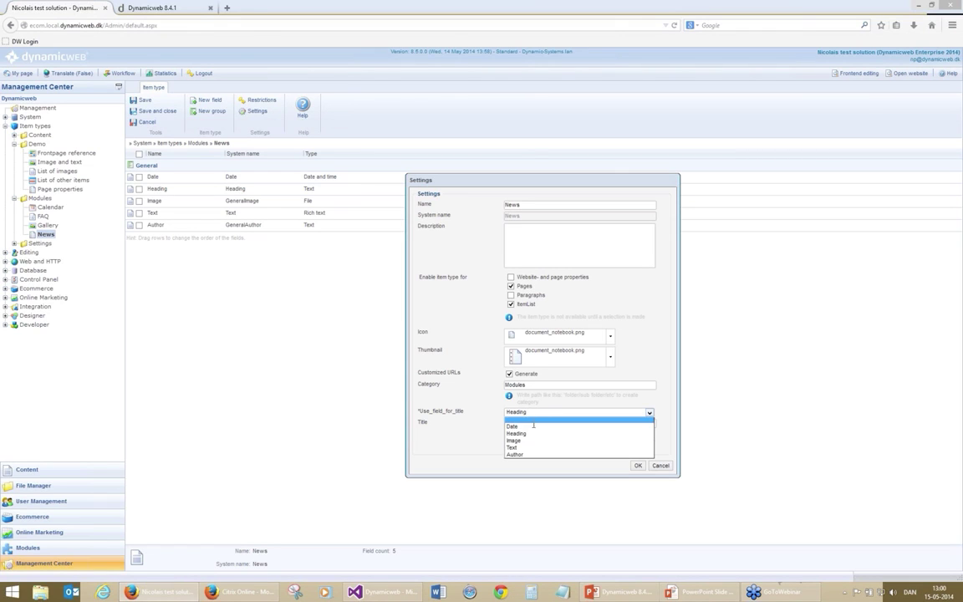
{"action": "left_click", "coordinate": [540, 423]}
{"action": "type", "text": "News: {{Heading}}"}
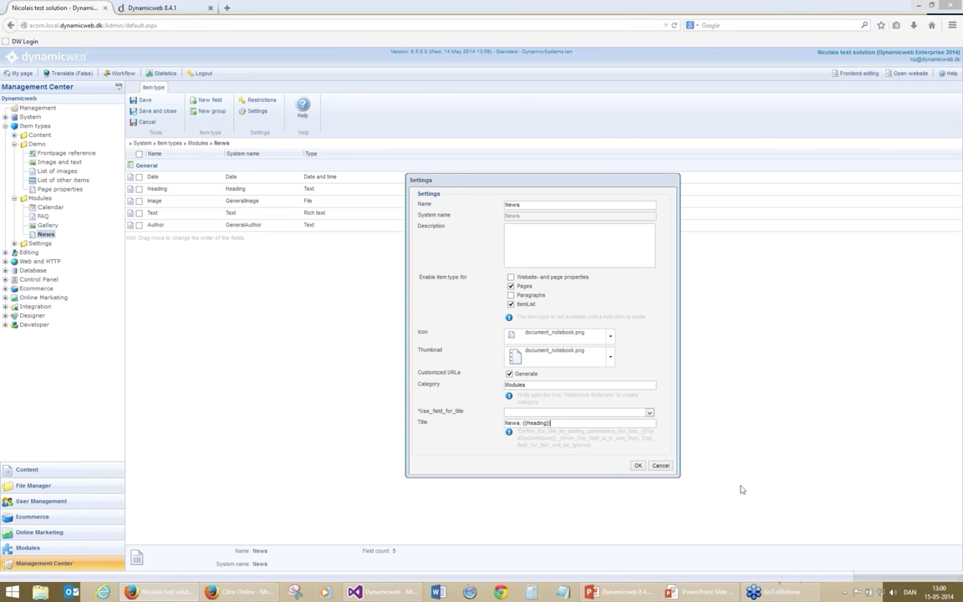
{"action": "left_click", "coordinate": [661, 466]}
{"action": "left_click", "coordinate": [53, 182]}
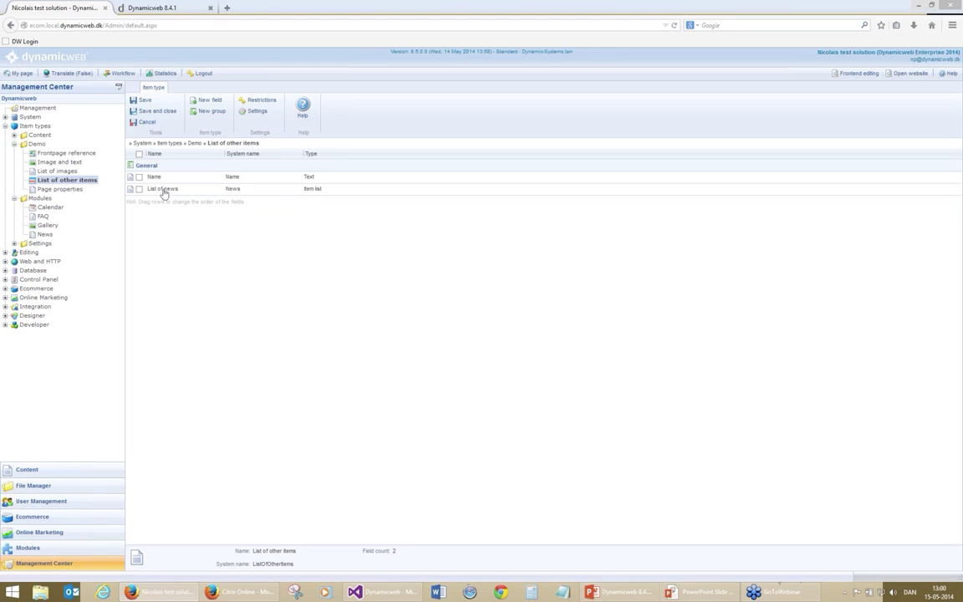
{"action": "left_click", "coordinate": [318, 189]}
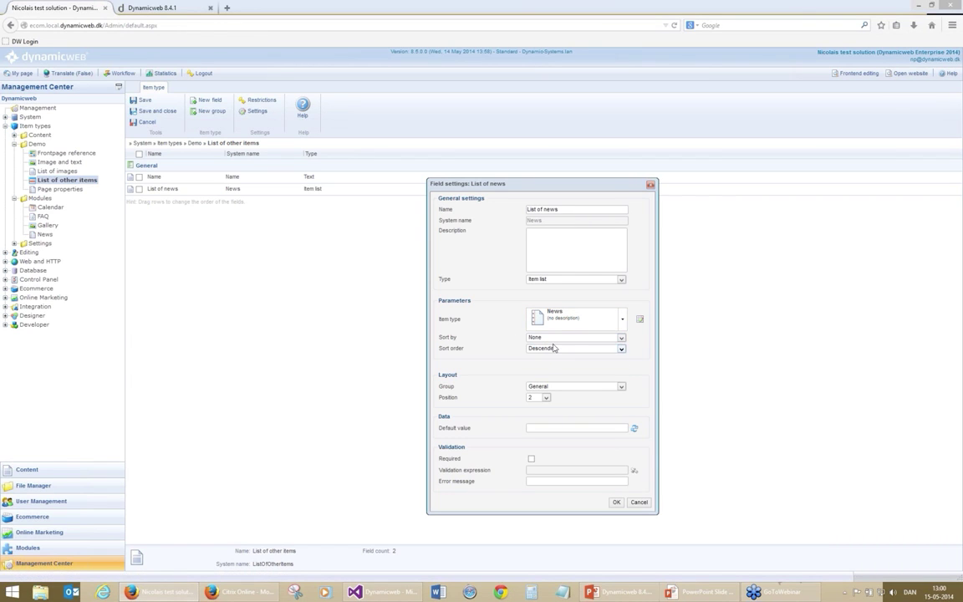
{"action": "left_click", "coordinate": [577, 337]}
{"action": "left_click", "coordinate": [552, 343]}
{"action": "left_click", "coordinate": [639, 502]}
{"action": "left_click", "coordinate": [215, 102]}
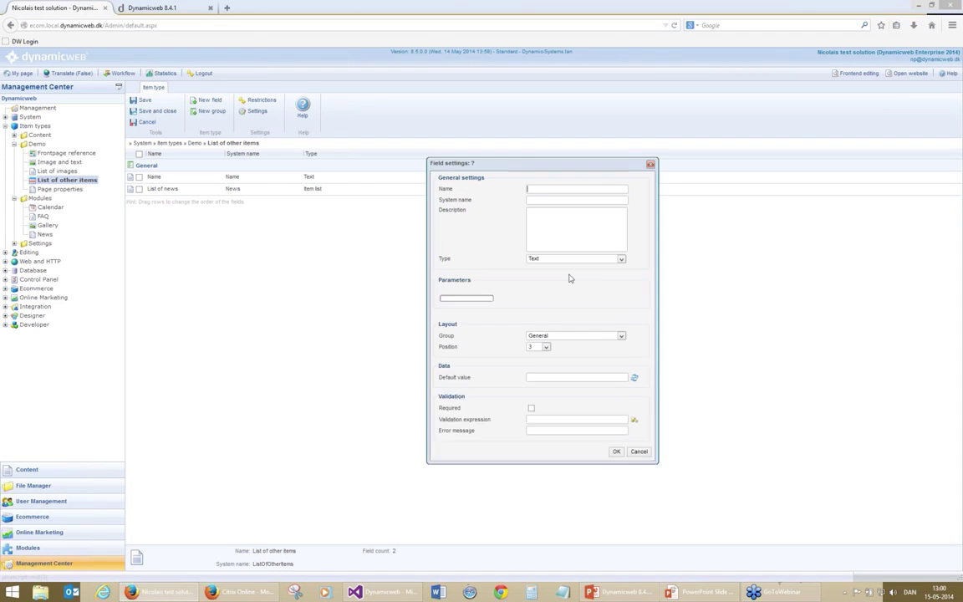
{"action": "left_click", "coordinate": [577, 258]}
{"action": "left_click", "coordinate": [549, 380]}
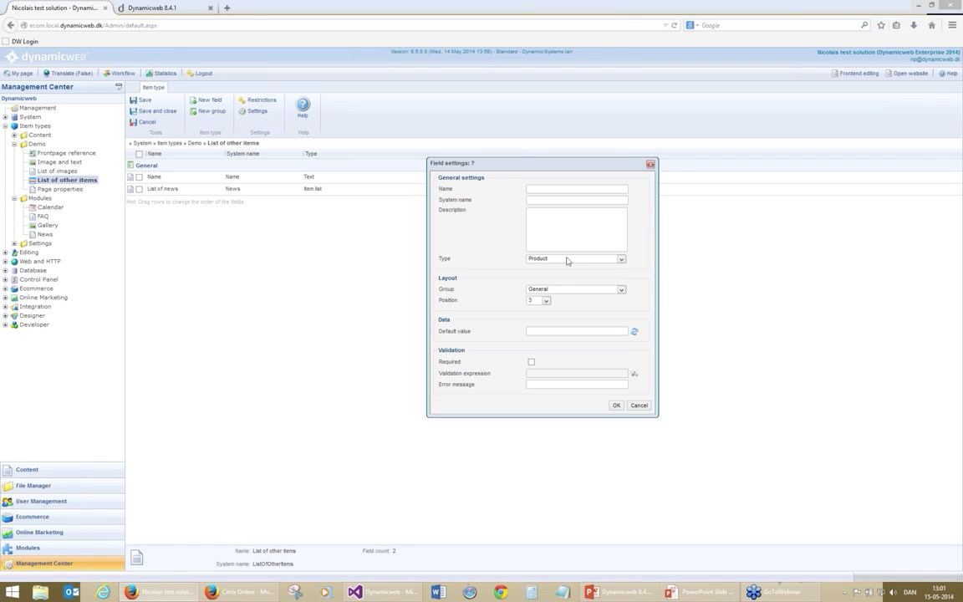
{"action": "left_click", "coordinate": [567, 259]}
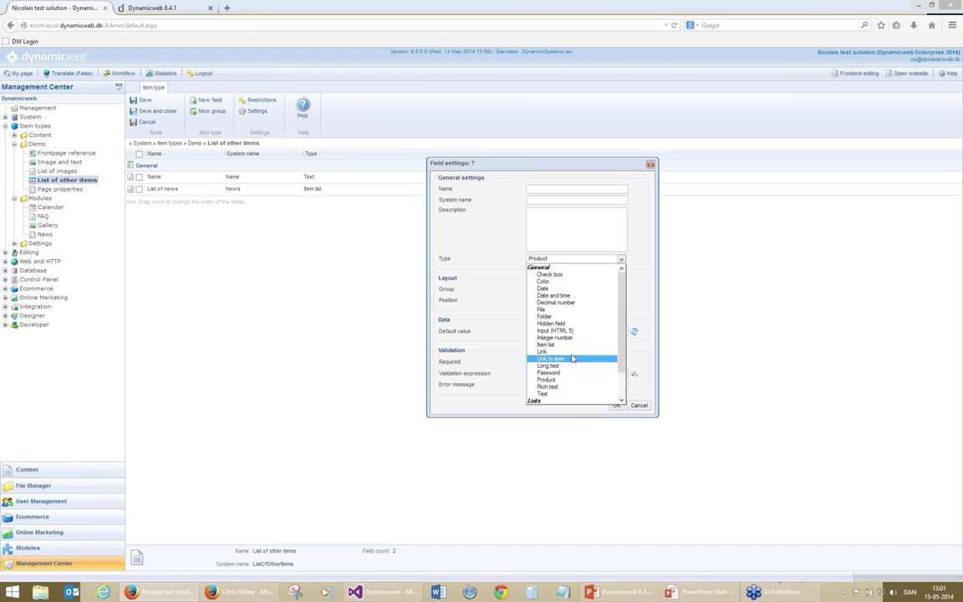
{"action": "scroll", "coordinate": [583, 330], "scroll_direction": "down", "scroll_amount": 2}
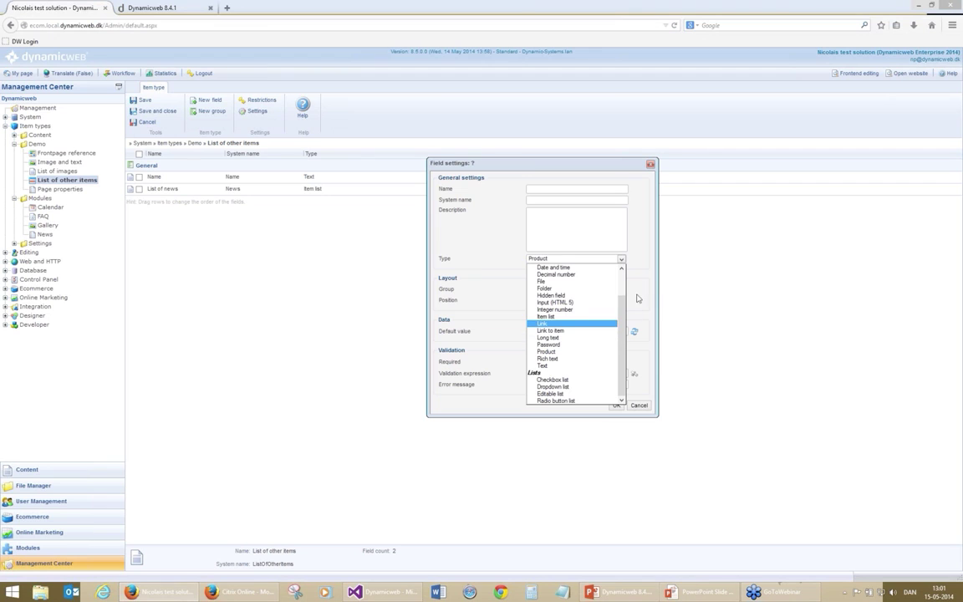
{"action": "key", "text": "Escape"}
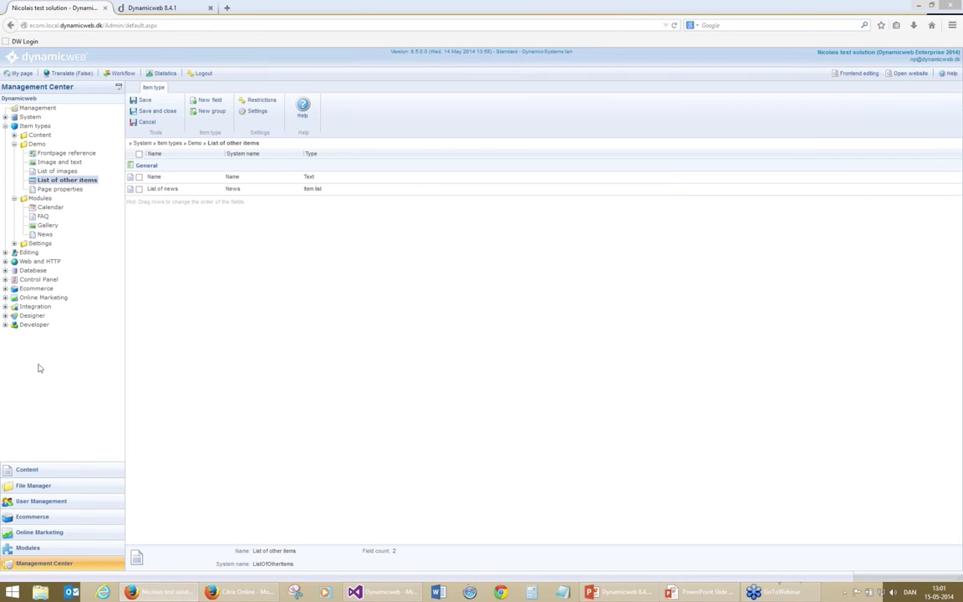
{"action": "left_click", "coordinate": [25, 472]}
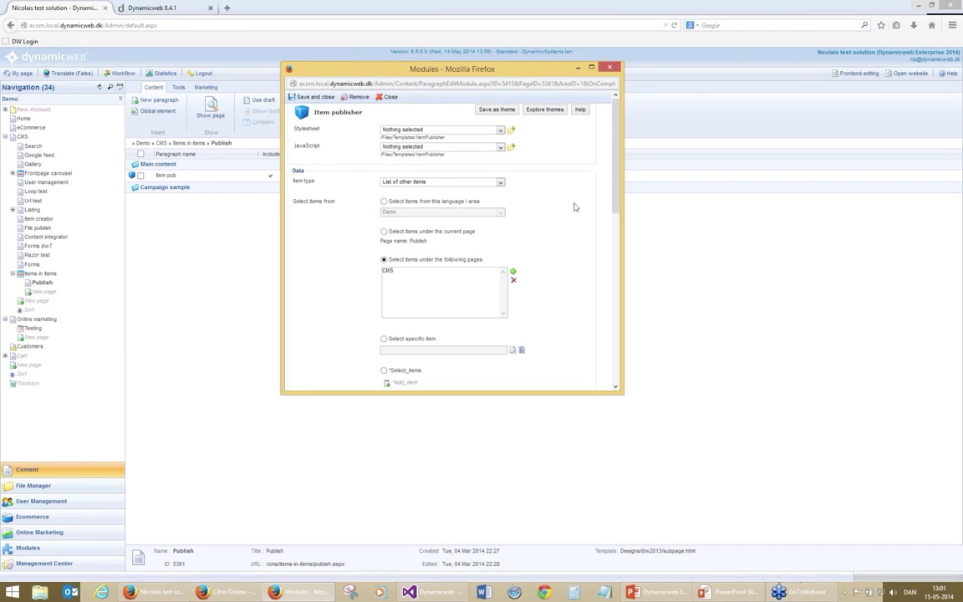
{"action": "scroll", "coordinate": [574, 206], "scroll_direction": "down", "scroll_amount": 3}
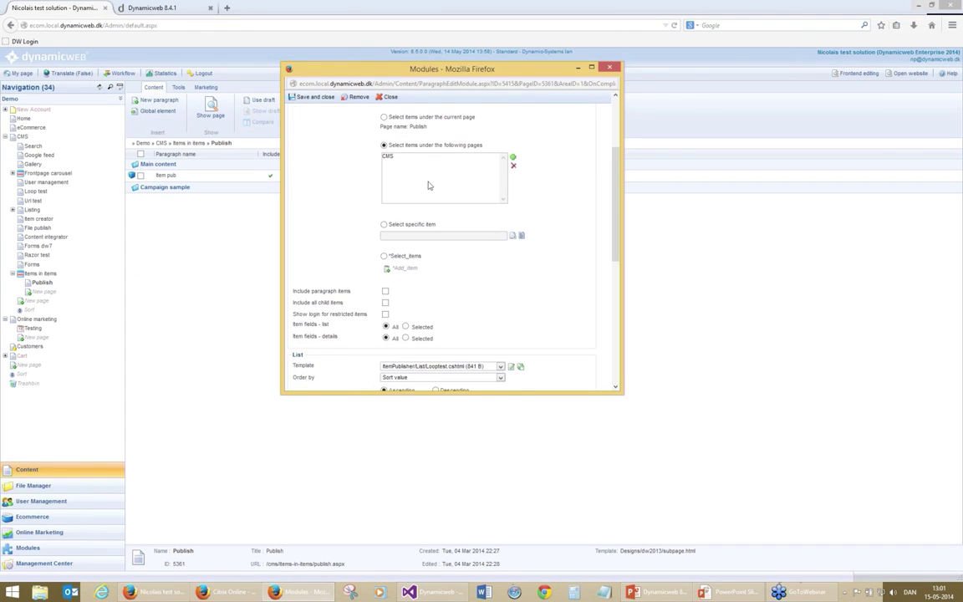
{"action": "scroll", "coordinate": [405, 318], "scroll_direction": "up", "scroll_amount": 2}
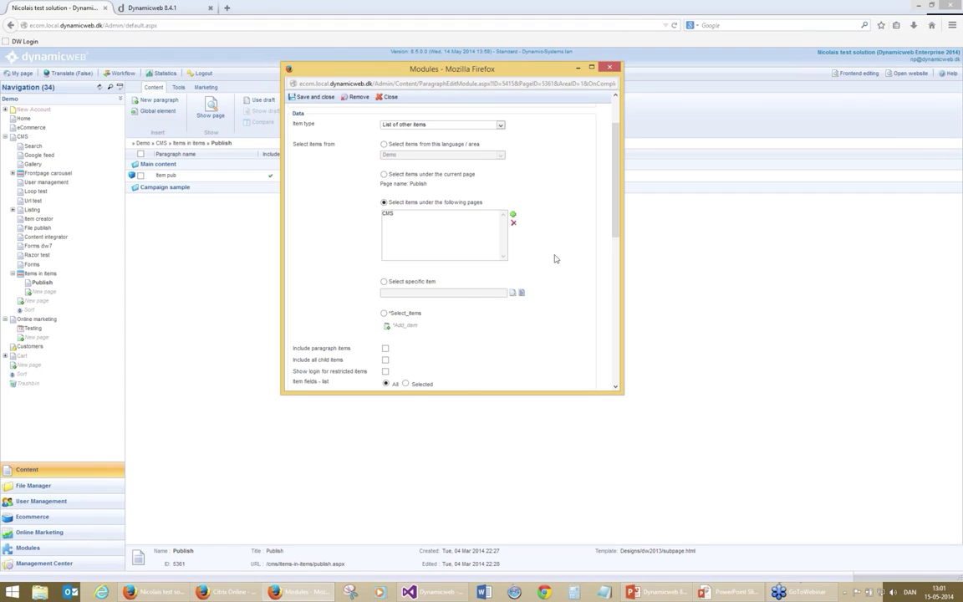
{"action": "scroll", "coordinate": [555, 258], "scroll_direction": "down", "scroll_amount": 3}
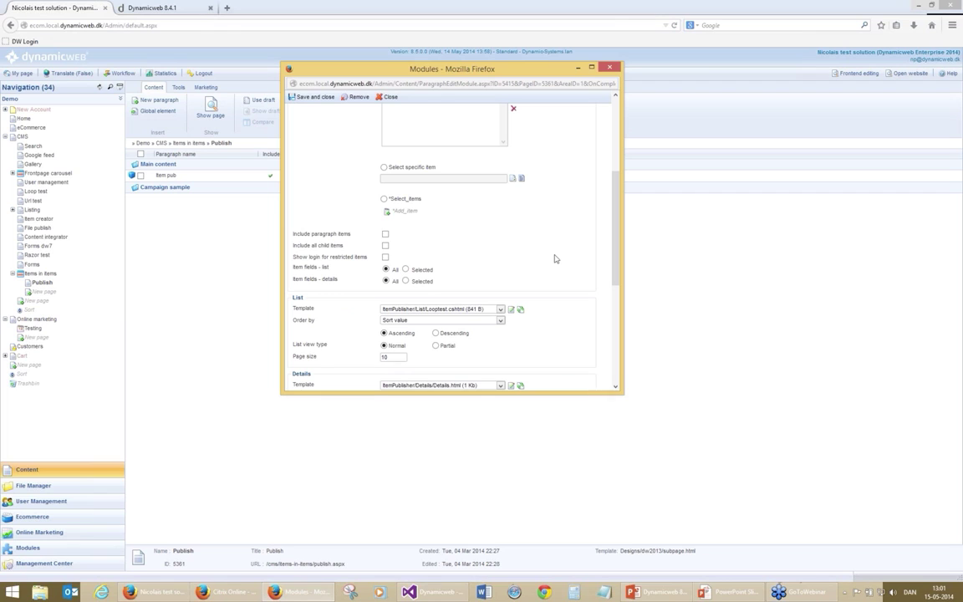
{"action": "scroll", "coordinate": [502, 242], "scroll_direction": "down", "scroll_amount": 2}
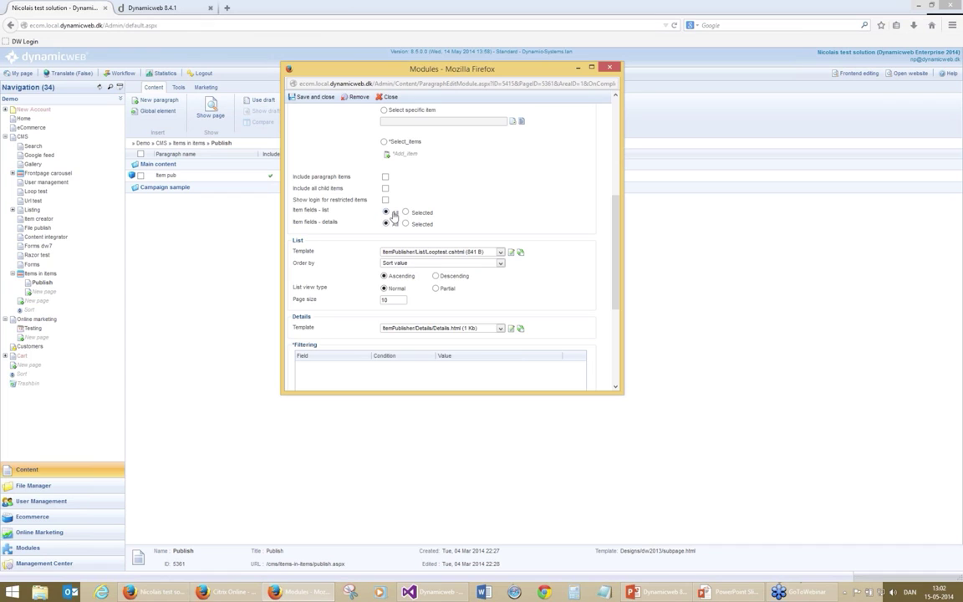
{"action": "left_click", "coordinate": [405, 212]}
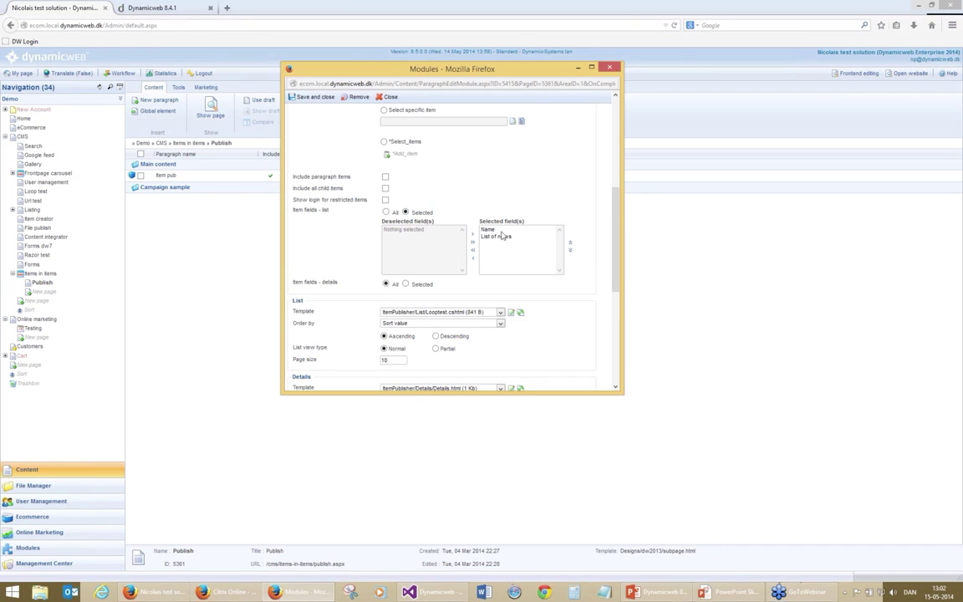
{"action": "left_click", "coordinate": [405, 284]}
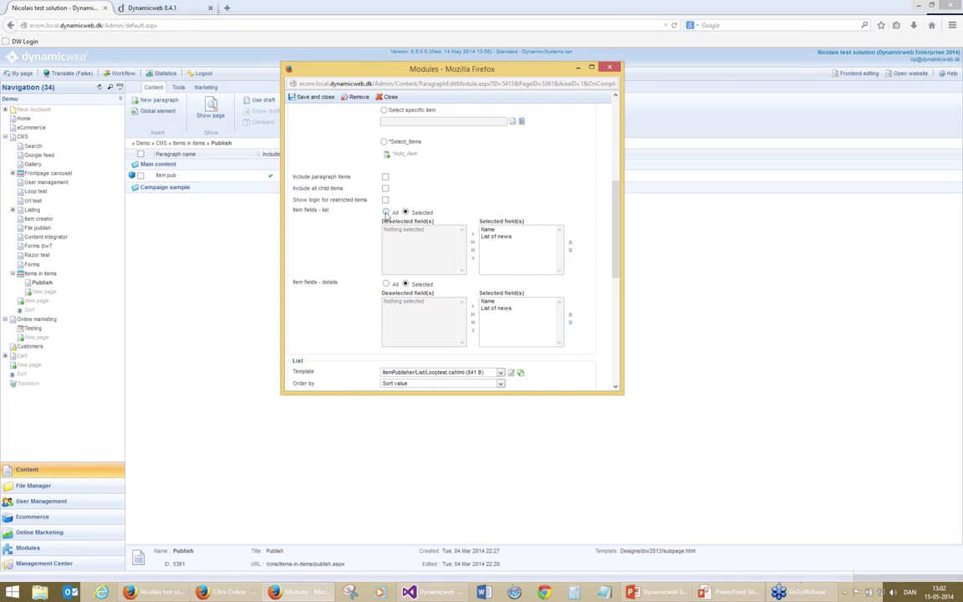
{"action": "left_click", "coordinate": [386, 212]}
{"action": "left_click", "coordinate": [387, 224]}
{"action": "scroll", "coordinate": [523, 260], "scroll_direction": "down", "scroll_amount": 2}
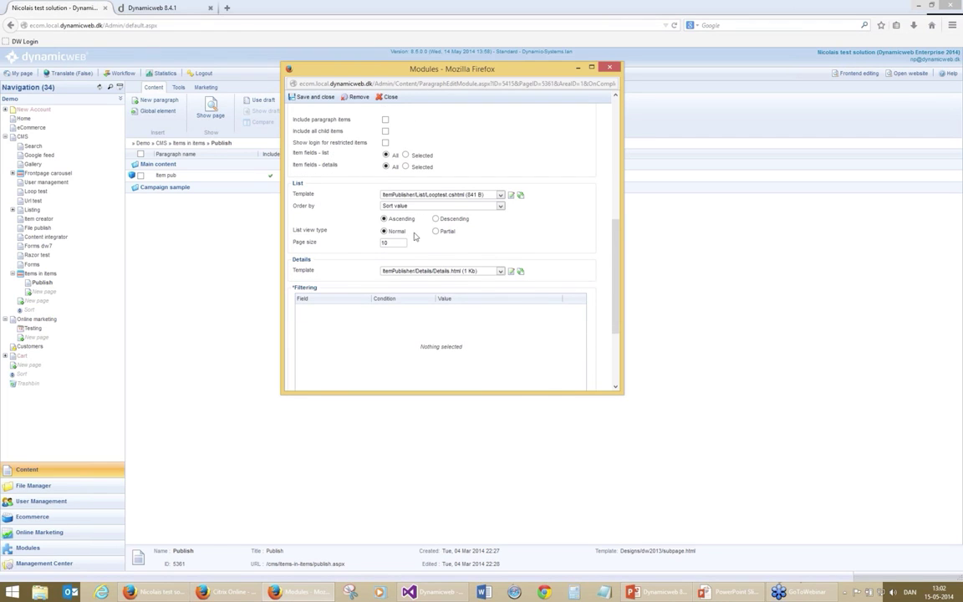
{"action": "left_click", "coordinate": [407, 206]}
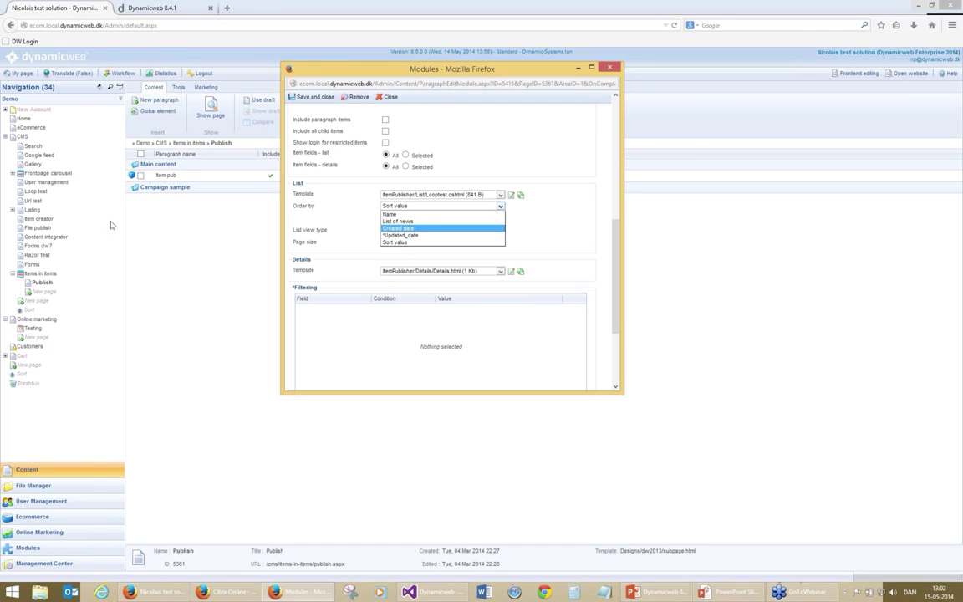
{"action": "key", "text": "Down"}
{"action": "left_click", "coordinate": [548, 229]}
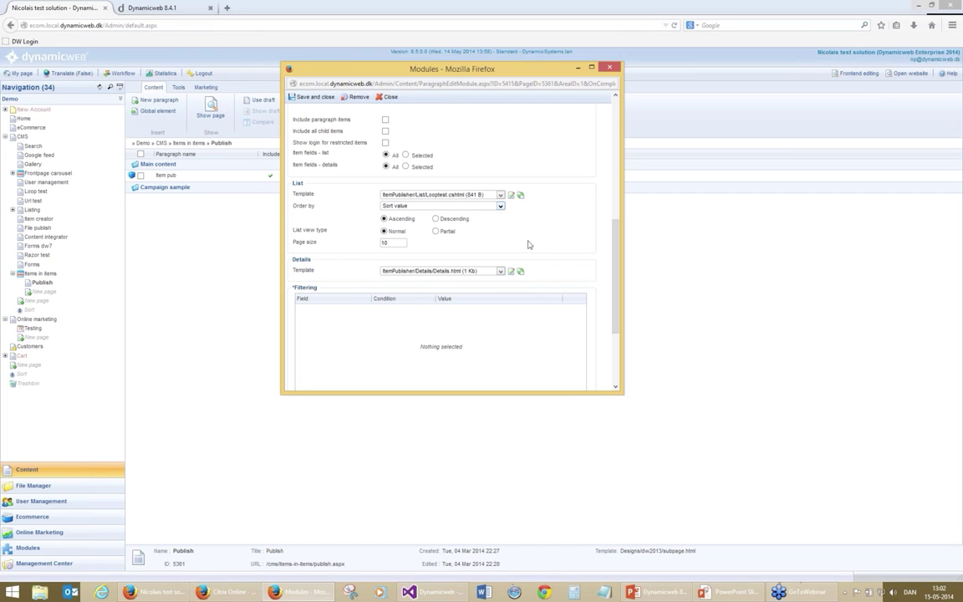
{"action": "scroll", "coordinate": [527, 243], "scroll_direction": "down", "scroll_amount": 3}
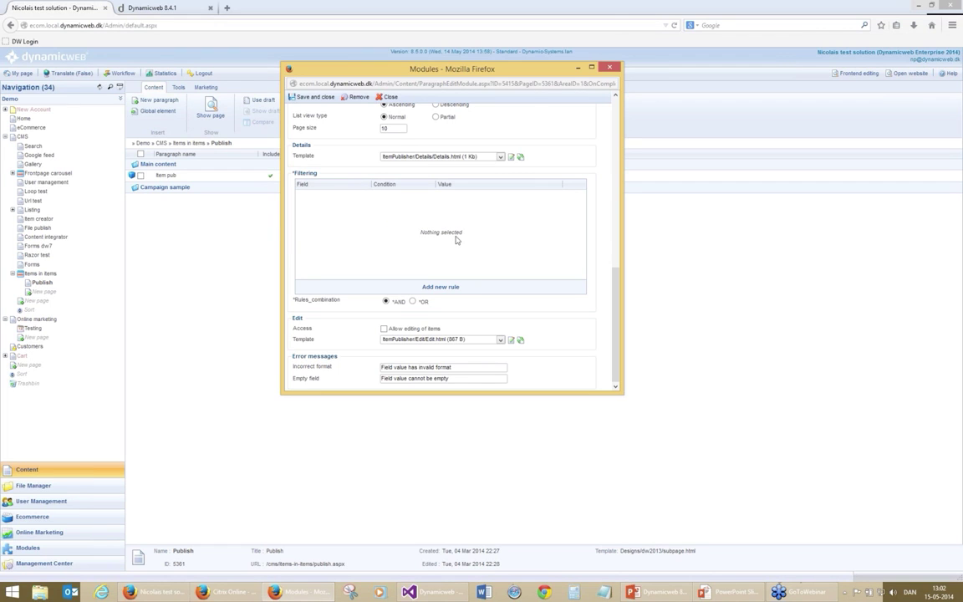
{"action": "scroll", "coordinate": [483, 236], "scroll_direction": "up", "scroll_amount": 10}
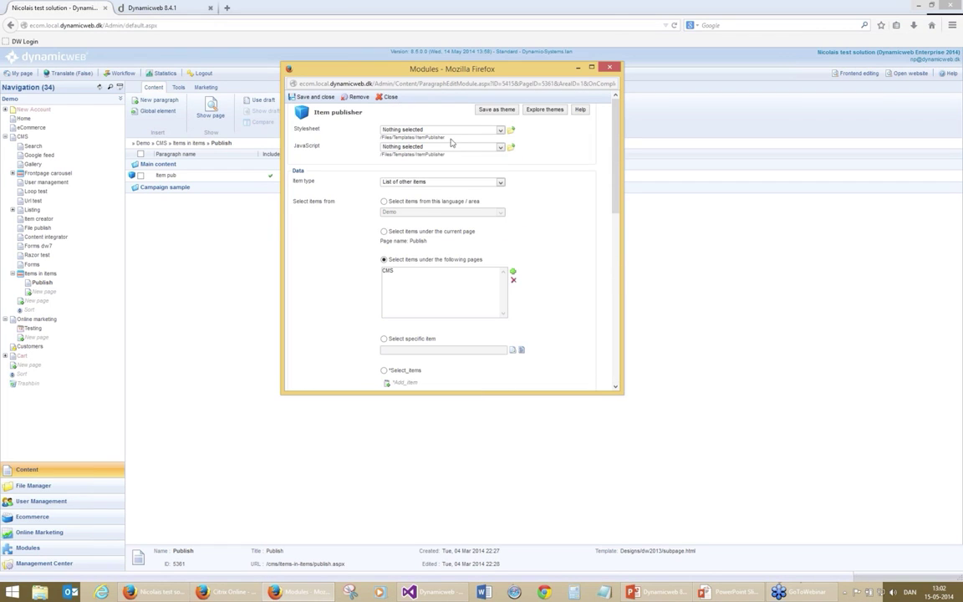
Take Item publisher items from the Demo language area and add two filtering rules.
{"action": "left_click", "coordinate": [428, 203]}
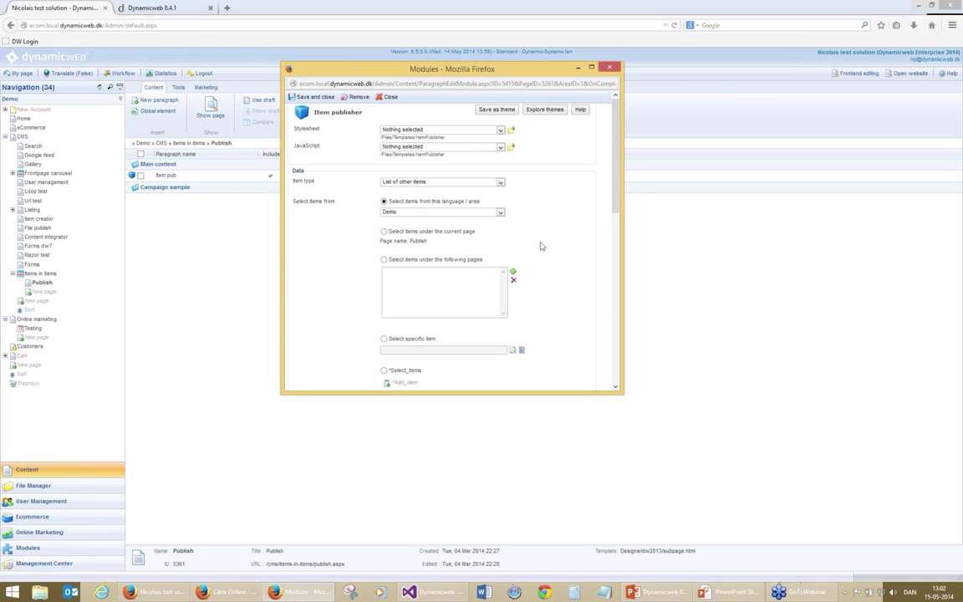
{"action": "scroll", "coordinate": [540, 246], "scroll_direction": "down", "scroll_amount": 10}
{"action": "left_click", "coordinate": [441, 344]}
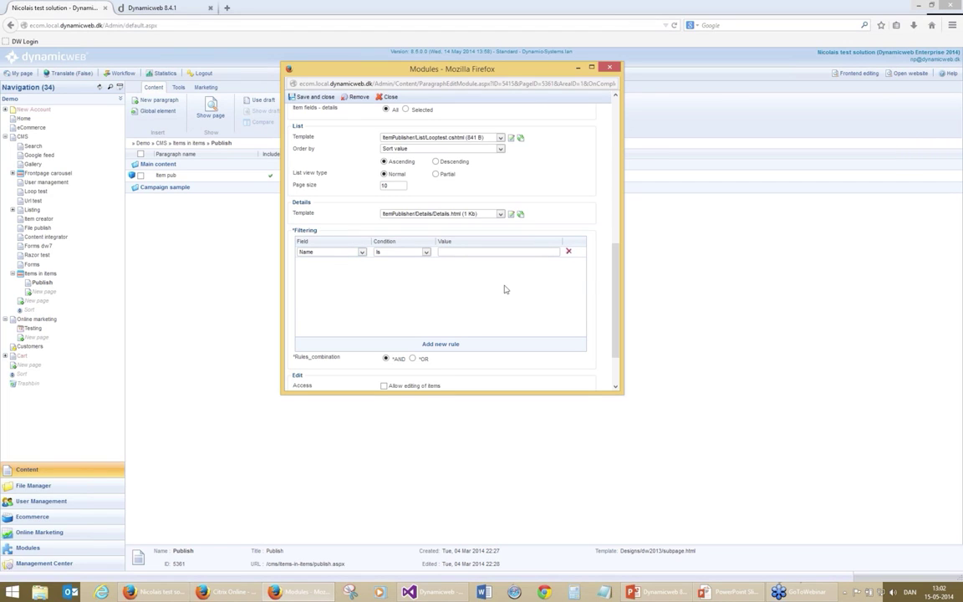
{"action": "left_click", "coordinate": [435, 345]}
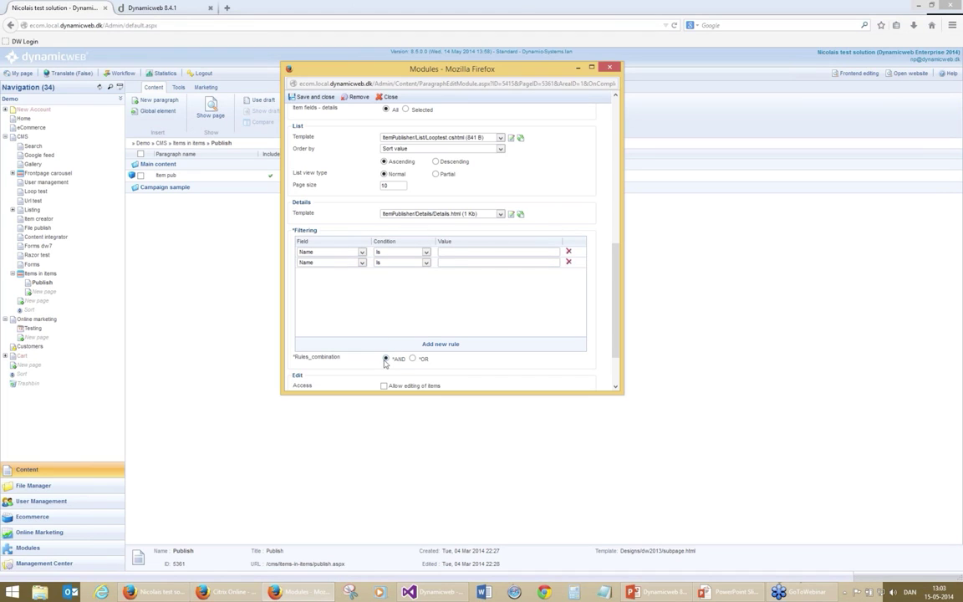
{"action": "left_click", "coordinate": [414, 361]}
Return to the PowerPoint Item improvements slideshow.
{"action": "scroll", "coordinate": [522, 316], "scroll_direction": "down", "scroll_amount": 2}
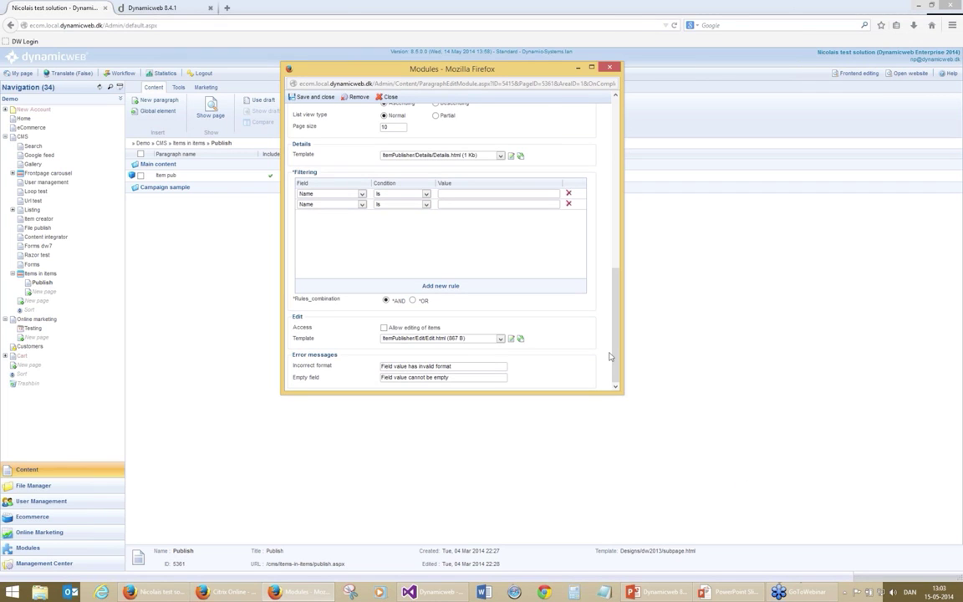
{"action": "scroll", "coordinate": [522, 324], "scroll_direction": "up", "scroll_amount": 8}
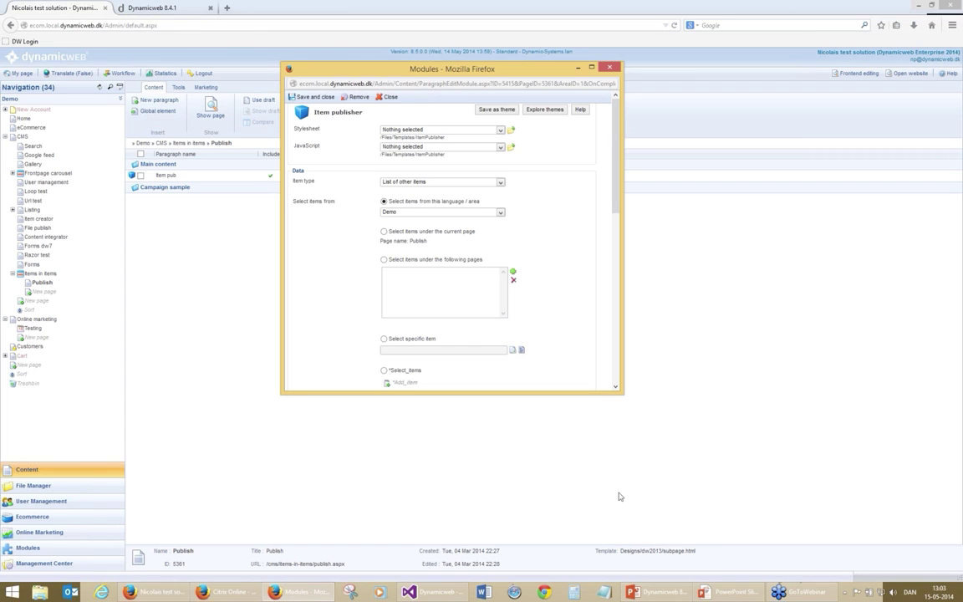
{"action": "mouse_move", "coordinate": [715, 598]}
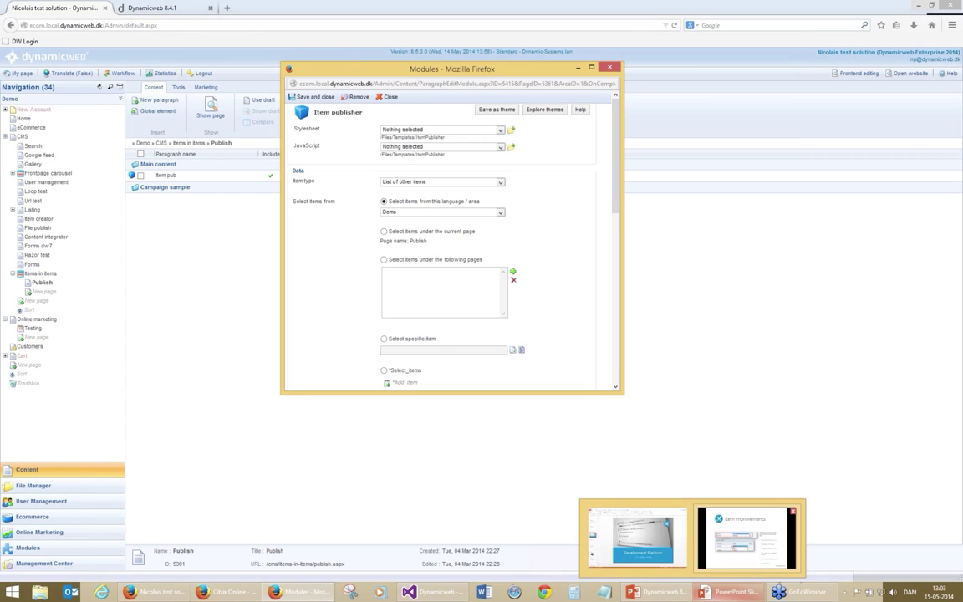
{"action": "left_click", "coordinate": [747, 539]}
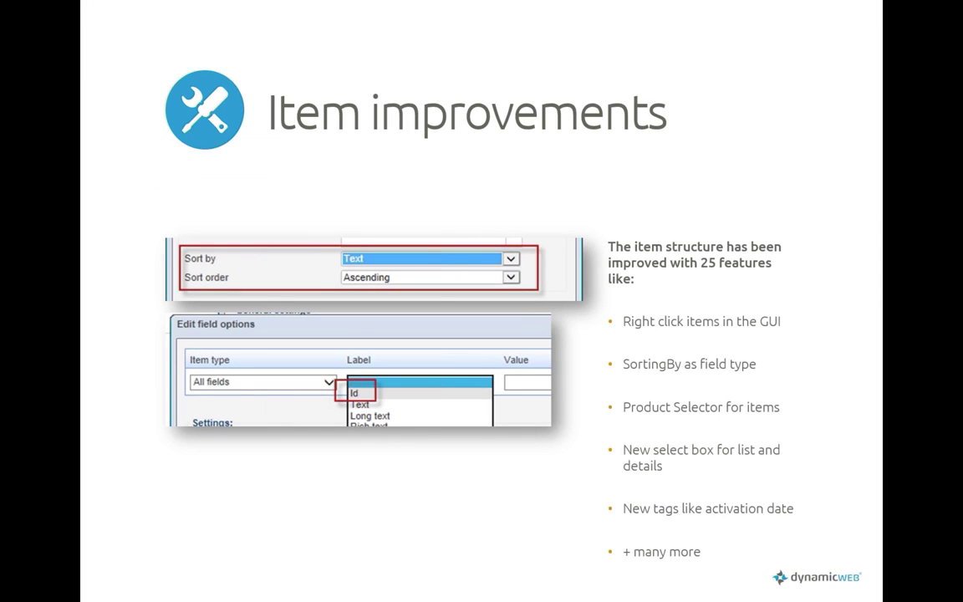
Advance the slideshow through Important Notice and Roadmap to the 8.5 release slide.
{"action": "key", "text": "Right"}
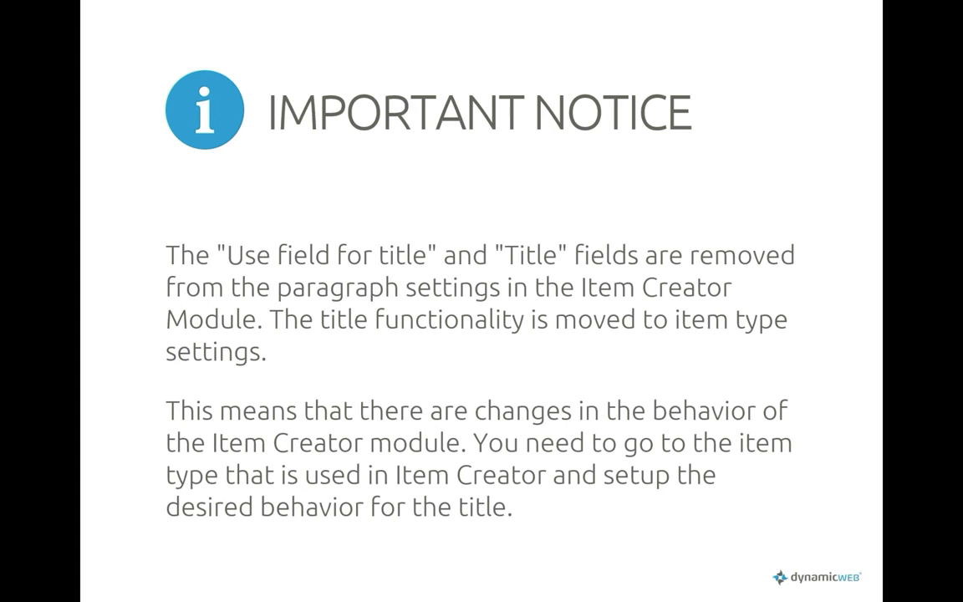
{"action": "left_click", "coordinate": [709, 229]}
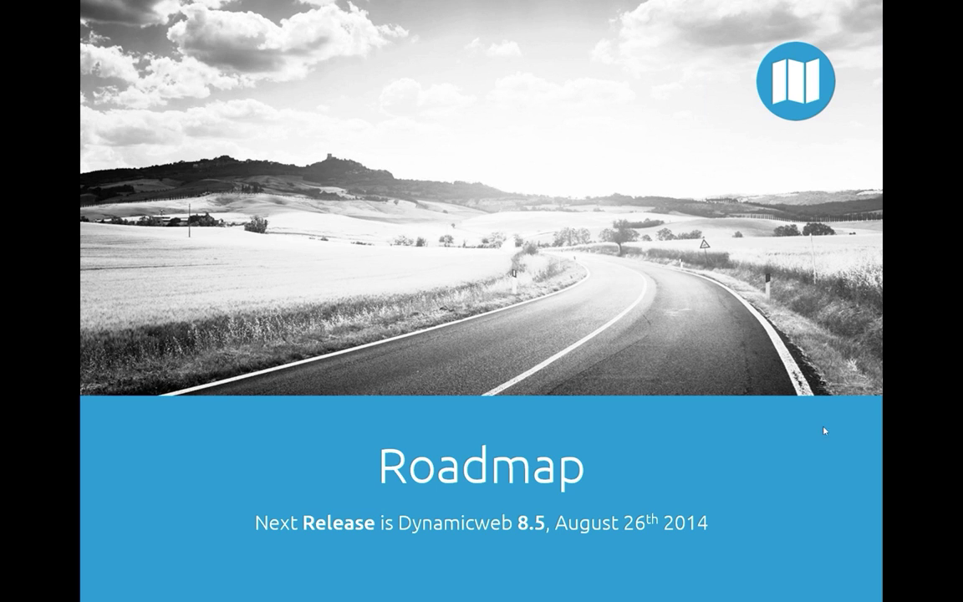
{"action": "left_click", "coordinate": [610, 467]}
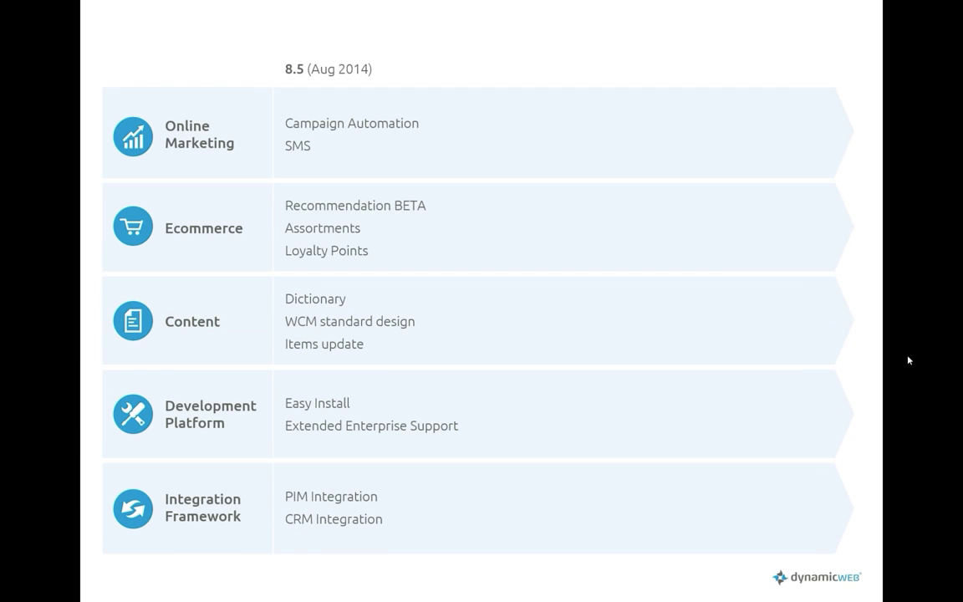